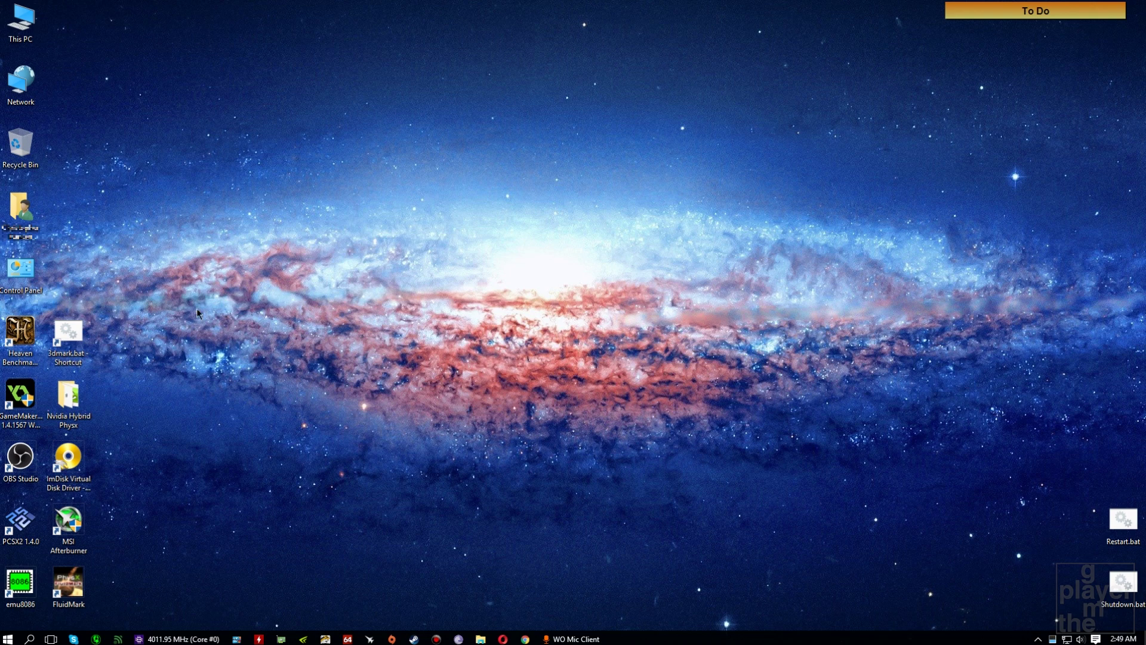
# Open the desktop's Nvidia Hybrid Physx folder to show its 10 items, including DDU and Hybridiz.exe
pyautogui.doubleClick(68, 397)
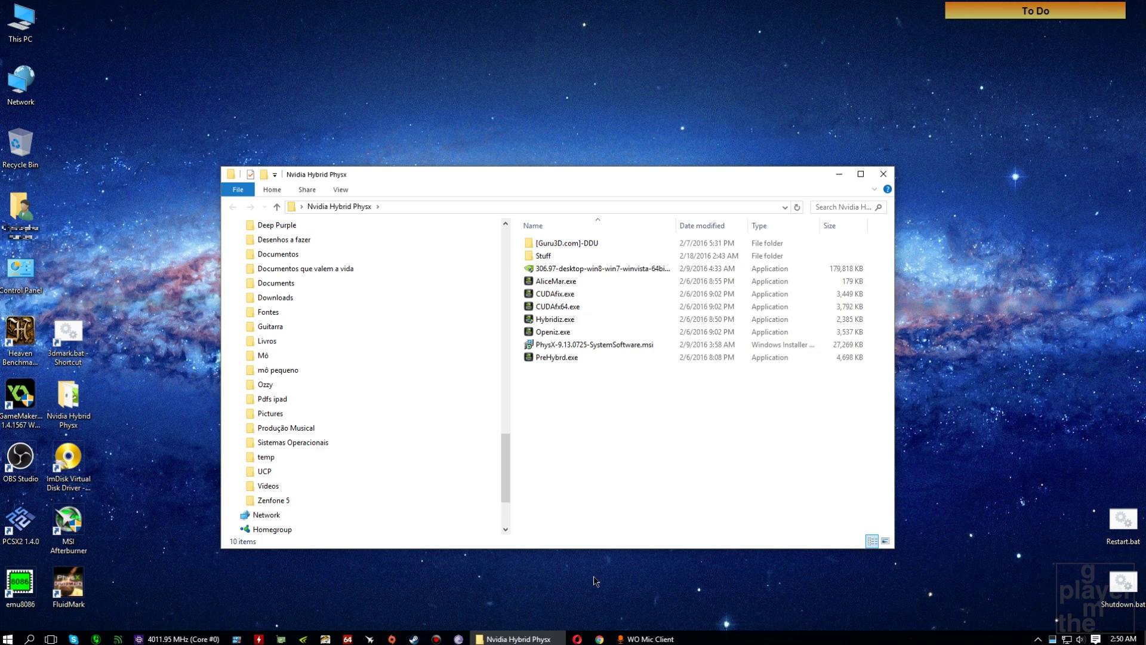
# Search '8600gt' in Chrome and reach the TechPowerUp GeForce 8600 GT specifications page
pyautogui.click(599, 638)
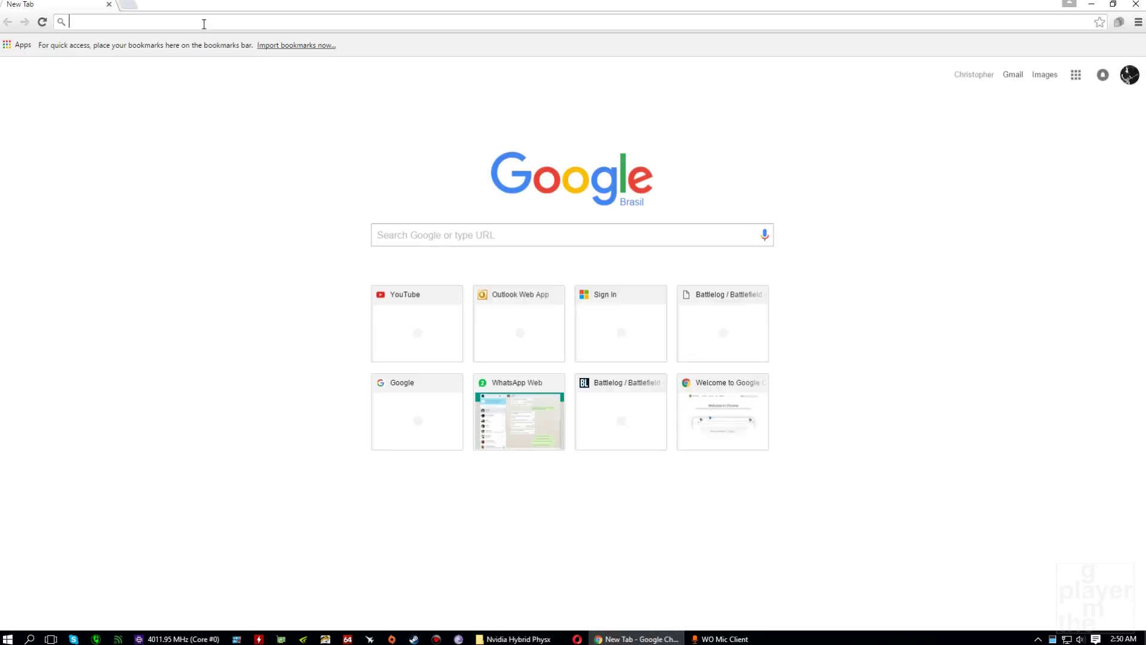
pyautogui.click(203, 24)
pyautogui.write('8600')
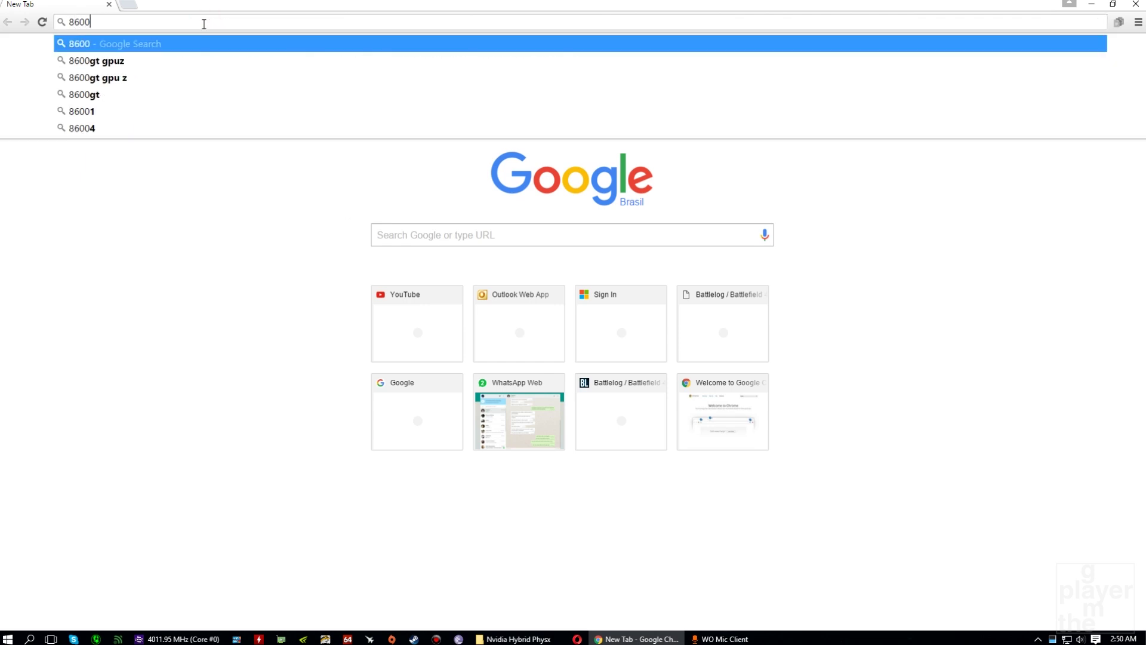
pyautogui.write('gt')
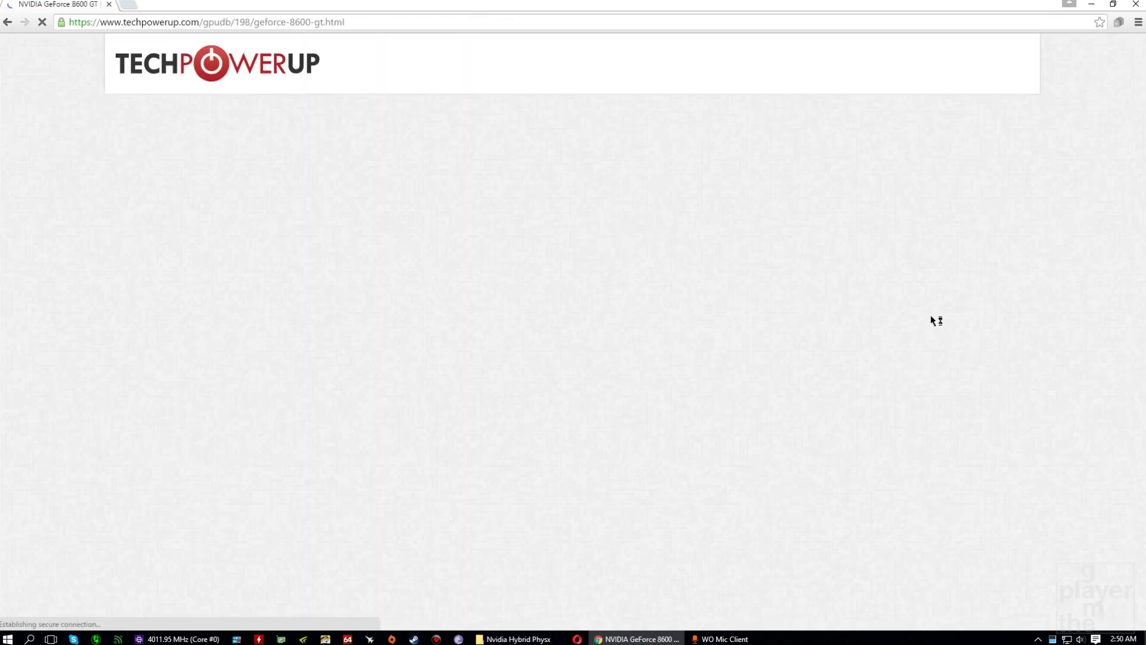
pyautogui.scroll(-2, 934, 320)
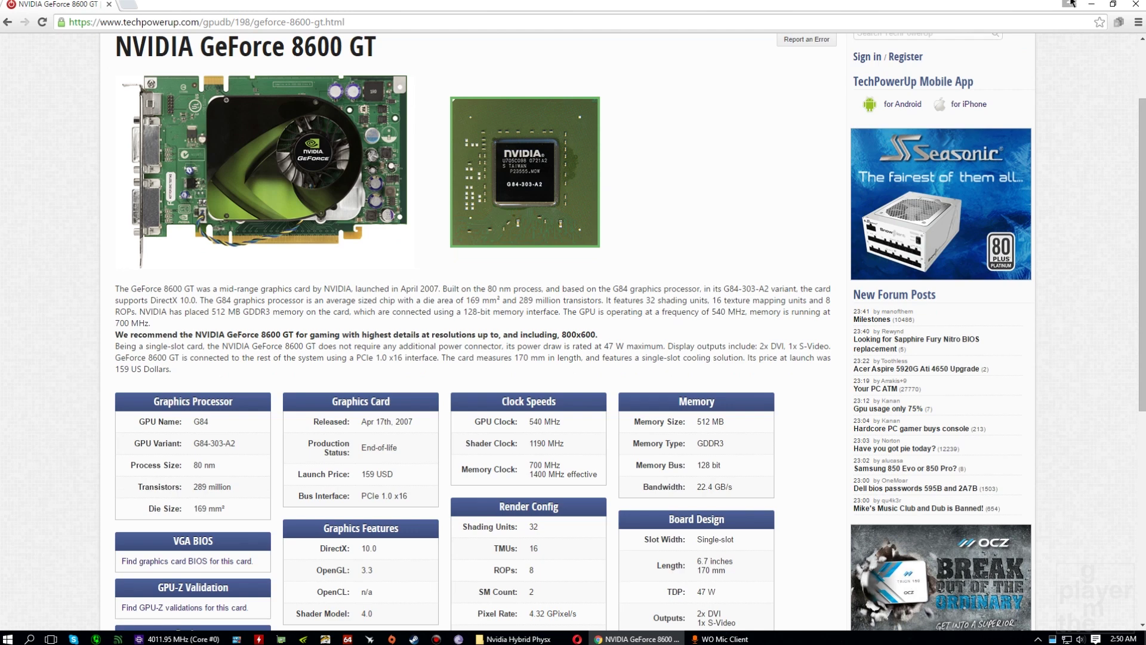
# Minimize Chrome and switch GPU-Z's readout to the AMD Radeon R9 200 / HD 7900 Series card
pyautogui.click(1092, 4)
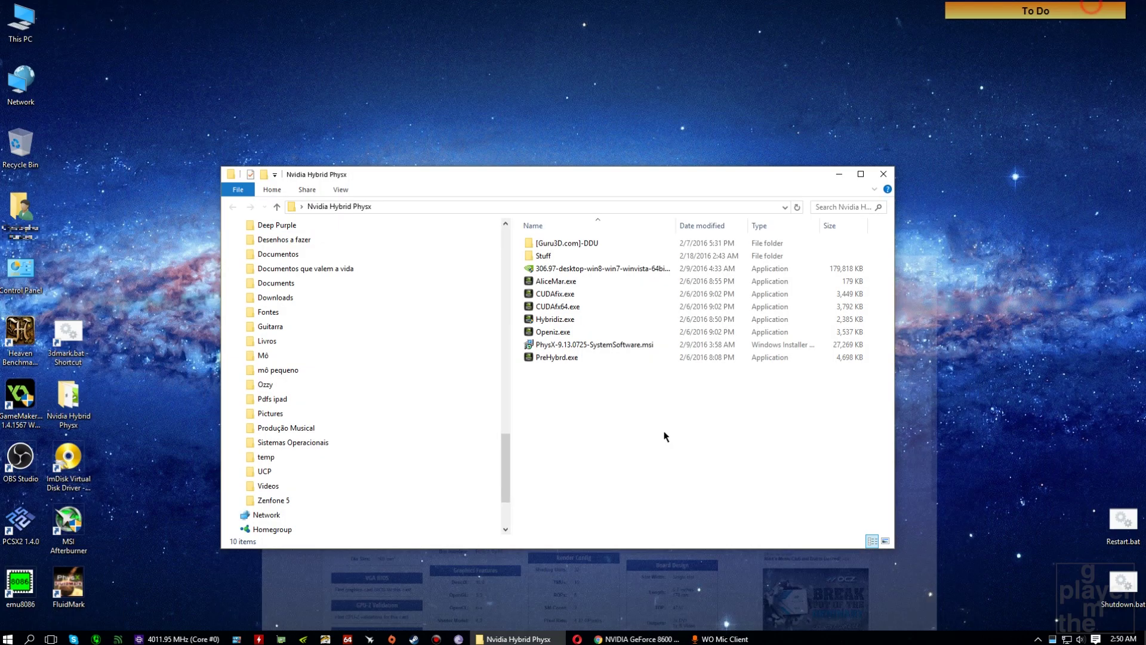
pyautogui.click(280, 639)
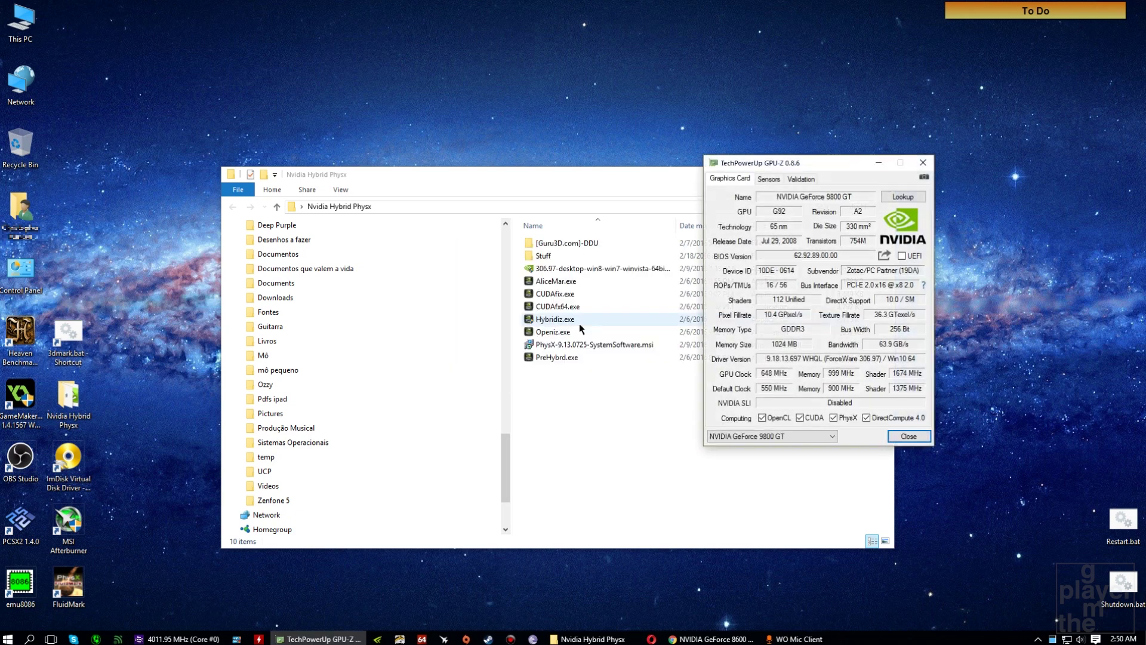
pyautogui.click(796, 437)
pyautogui.click(793, 453)
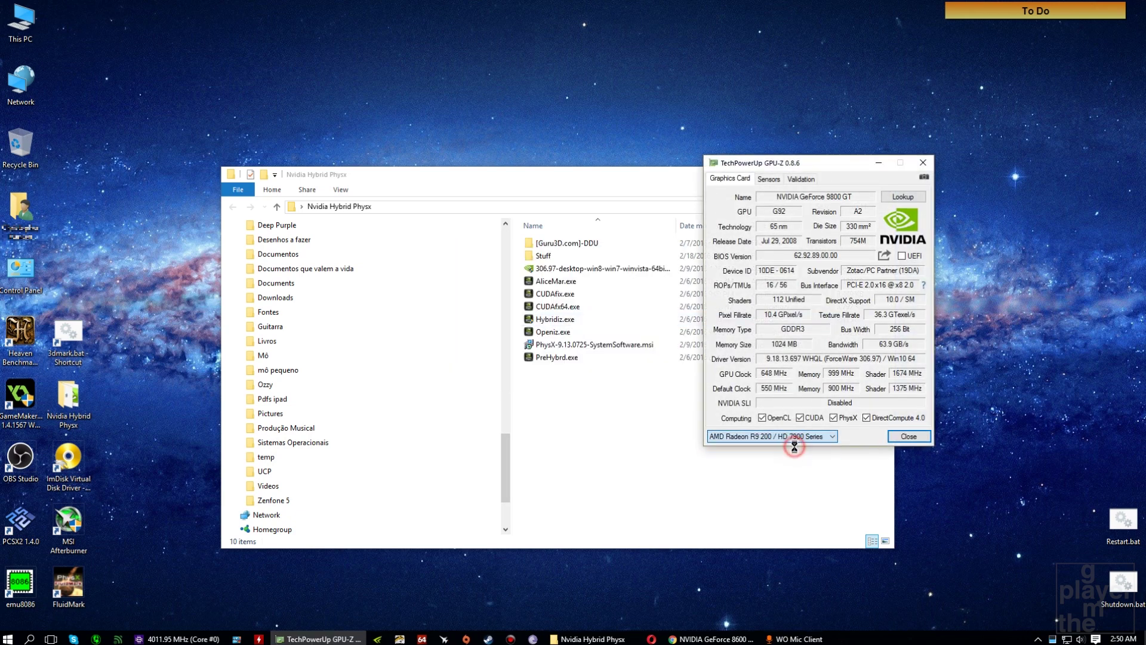
# Reposition the Explorer and CPU-Z windows, then minimize CPU-Z and GPU-Z
pyautogui.moveTo(540, 177); pyautogui.dragTo(301, 105)
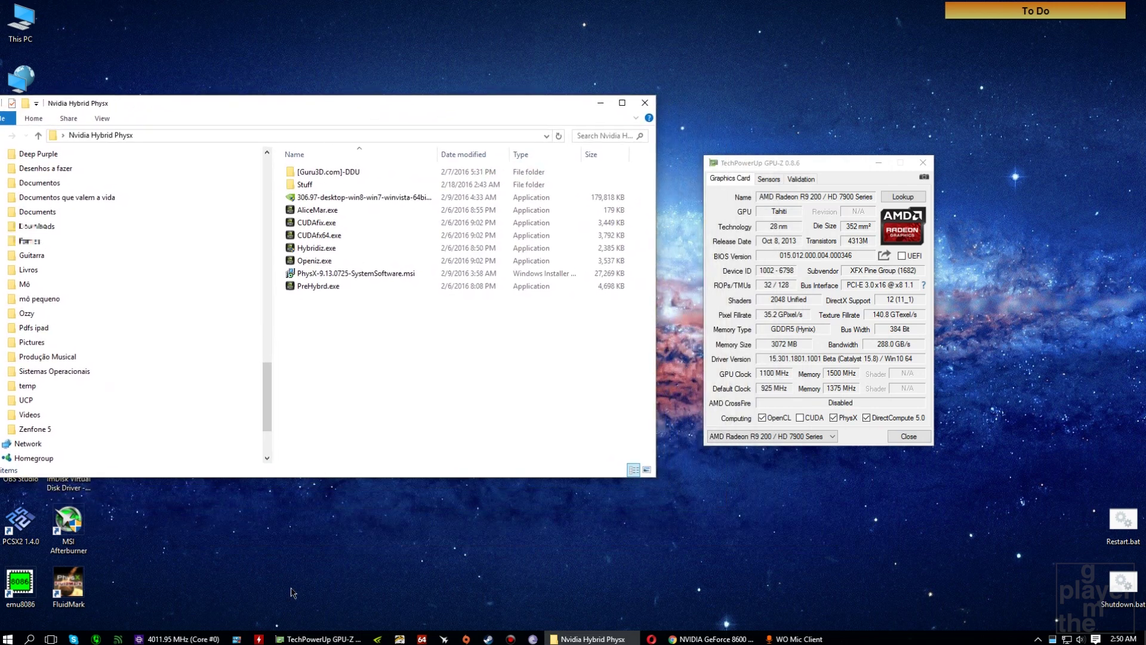
pyautogui.moveTo(419, 160); pyautogui.dragTo(600, 194)
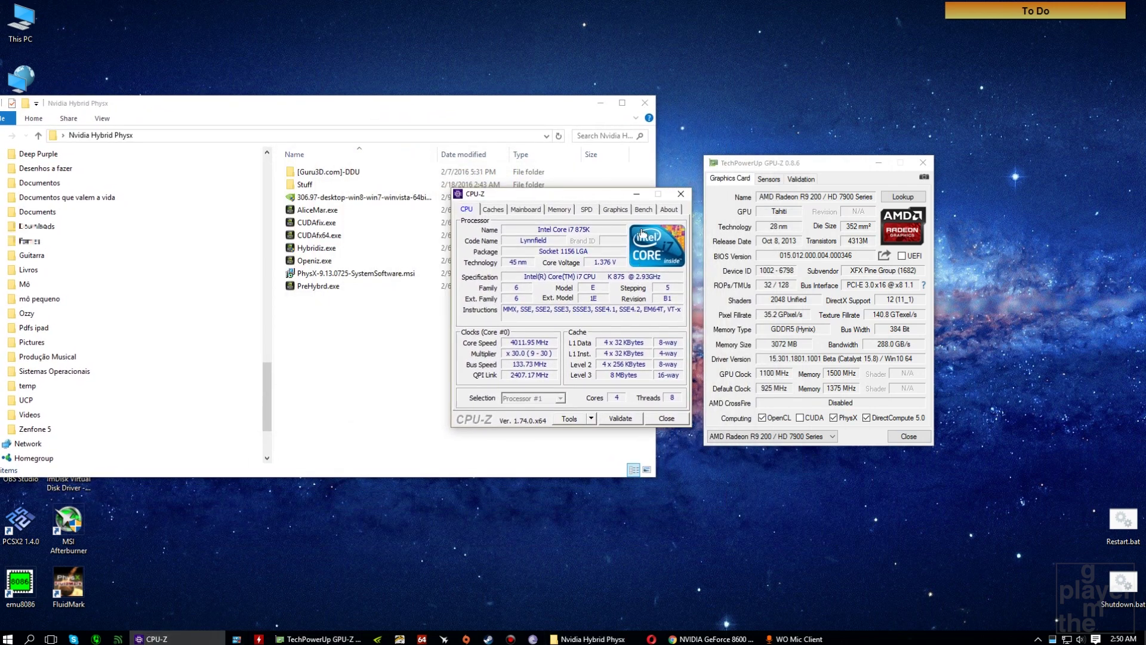
pyautogui.click(637, 195)
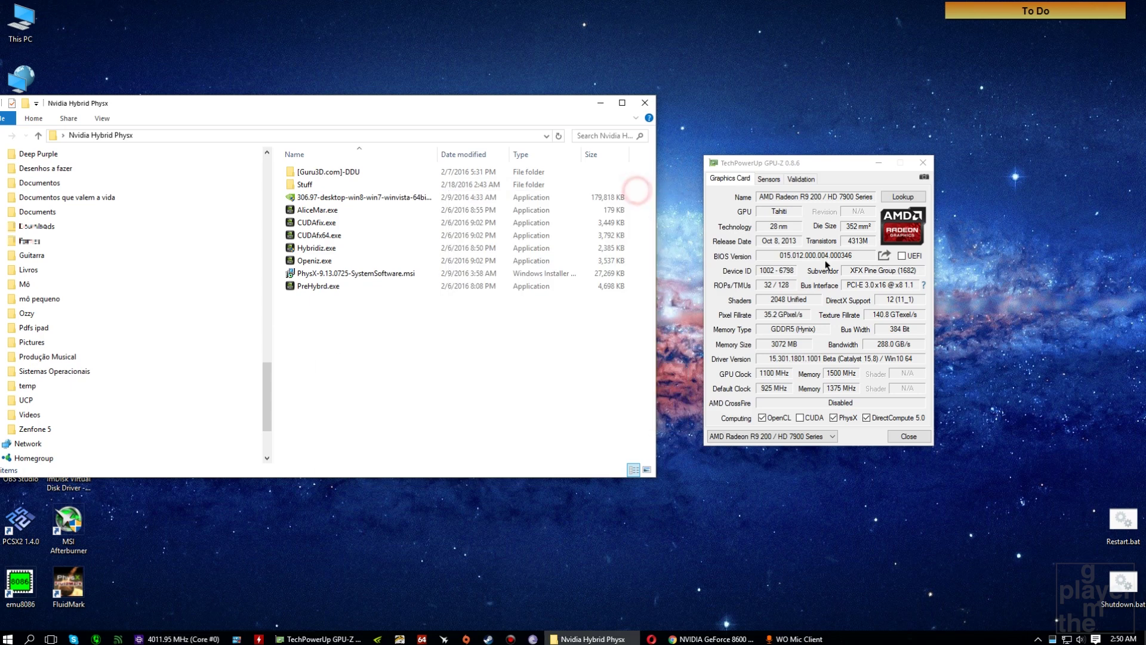
pyautogui.click(877, 164)
# Recentre Explorer, open the [Guru3D.com]-DDU folder, and select Display Driver Uninstaller.exe
pyautogui.moveTo(321, 105); pyautogui.dragTo(624, 178)
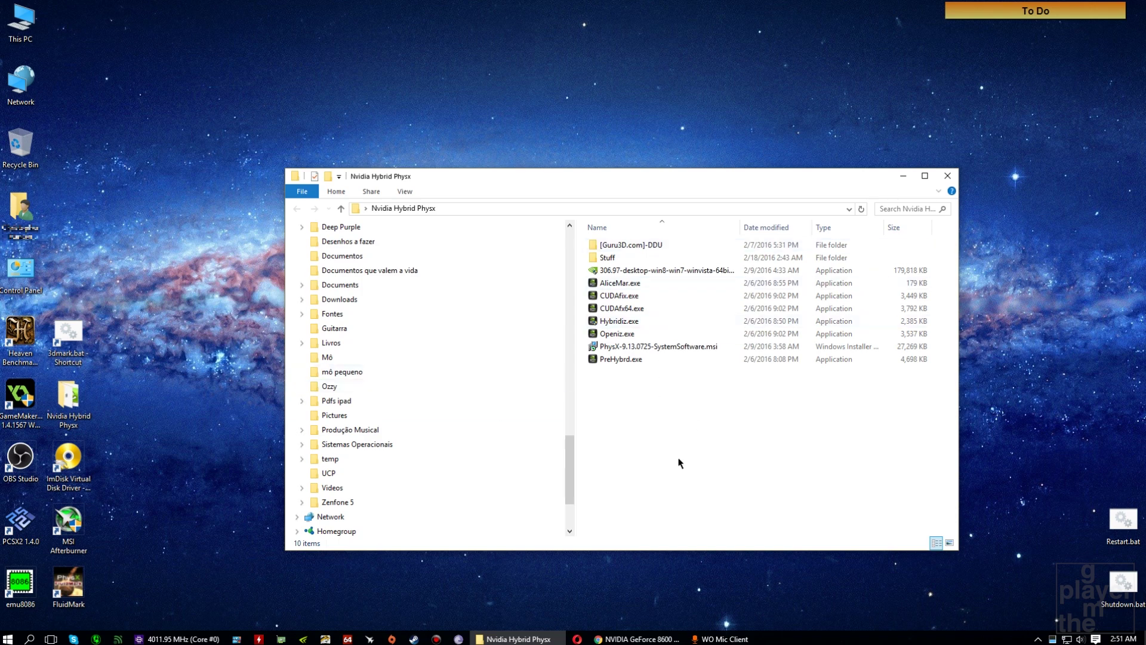
pyautogui.moveTo(640, 246)
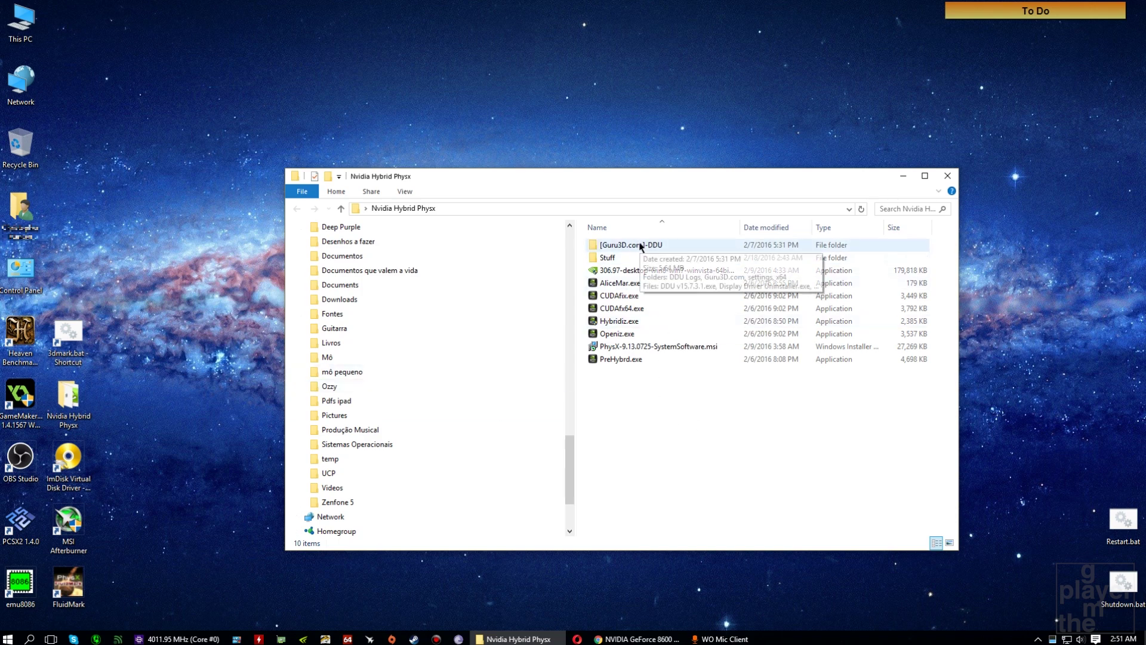
pyautogui.doubleClick(640, 246)
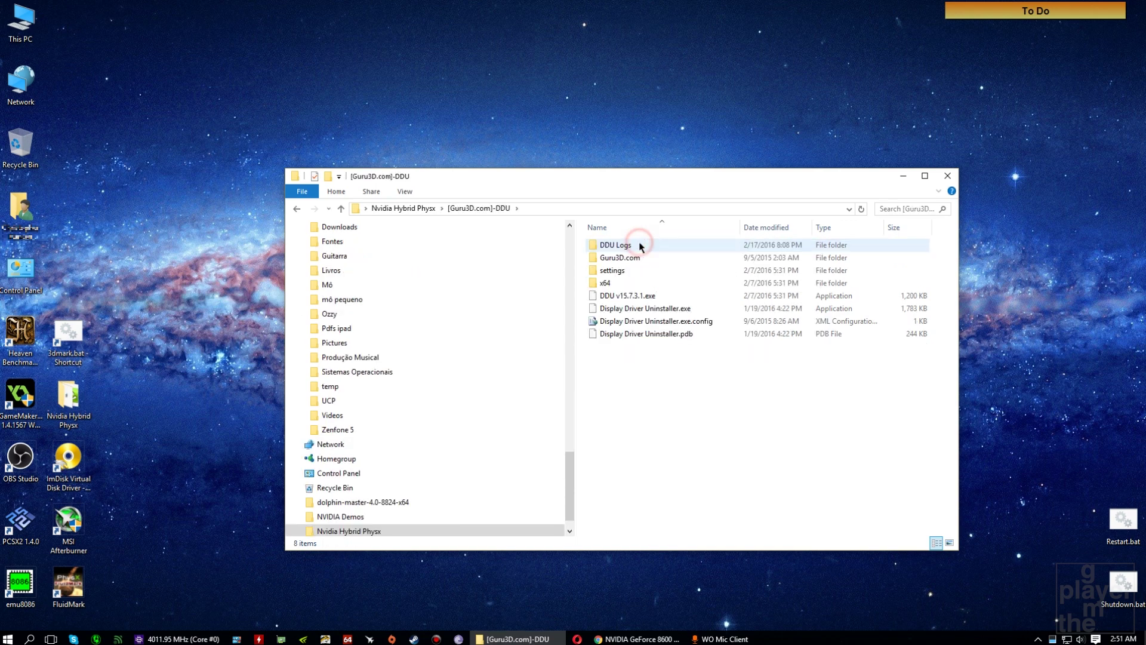
pyautogui.click(669, 308)
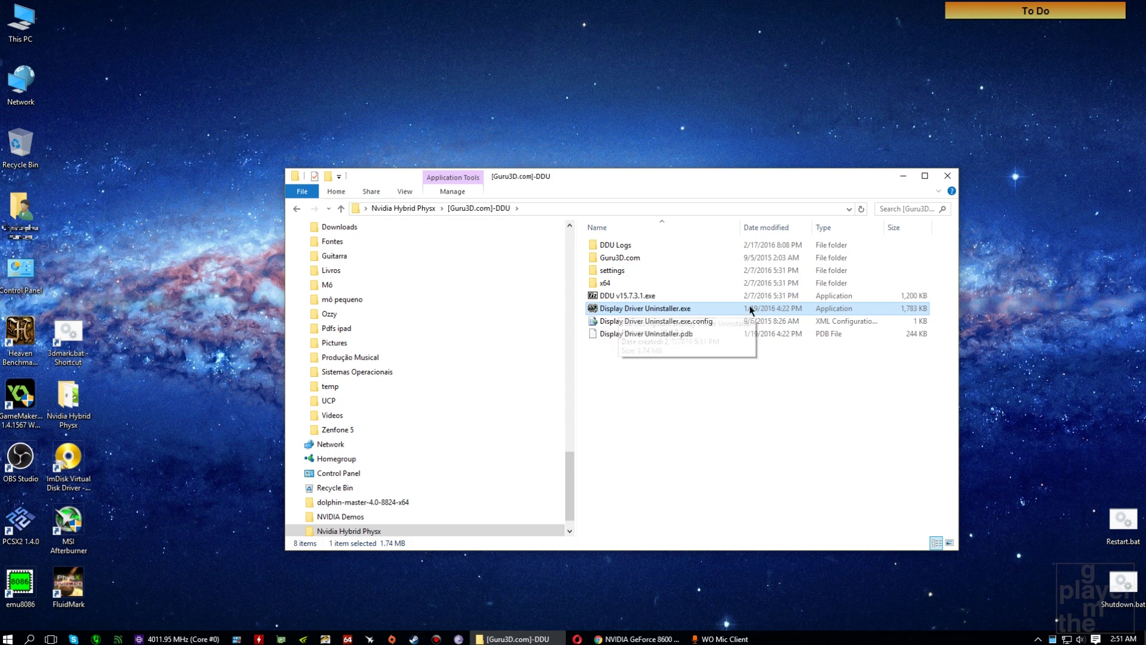
# Launch DDU, decline the update, support and safe-mode prompts, and keep NVIDIA as the driver to remove
pyautogui.doubleClick(641, 312)
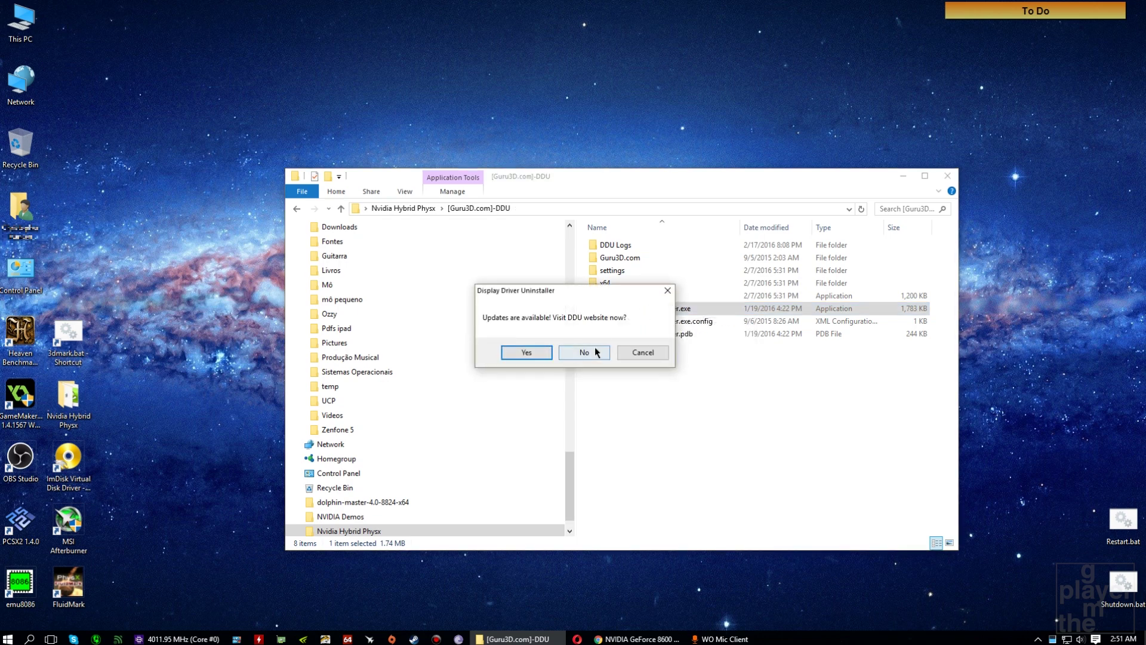
pyautogui.click(584, 352)
pyautogui.click(676, 360)
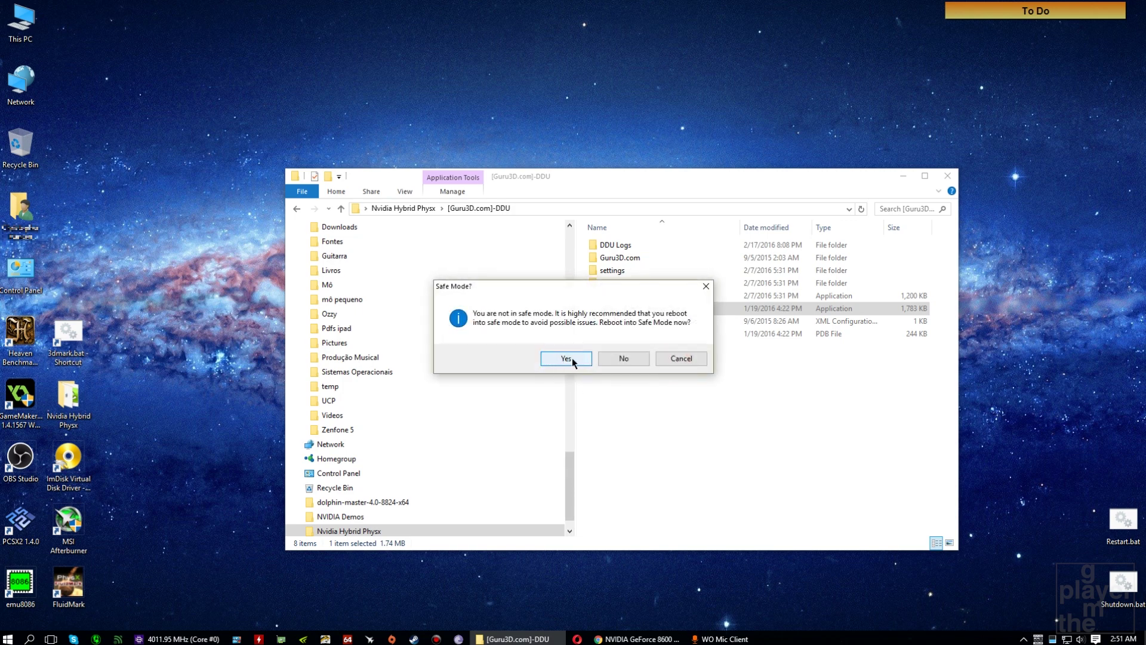
pyautogui.click(624, 360)
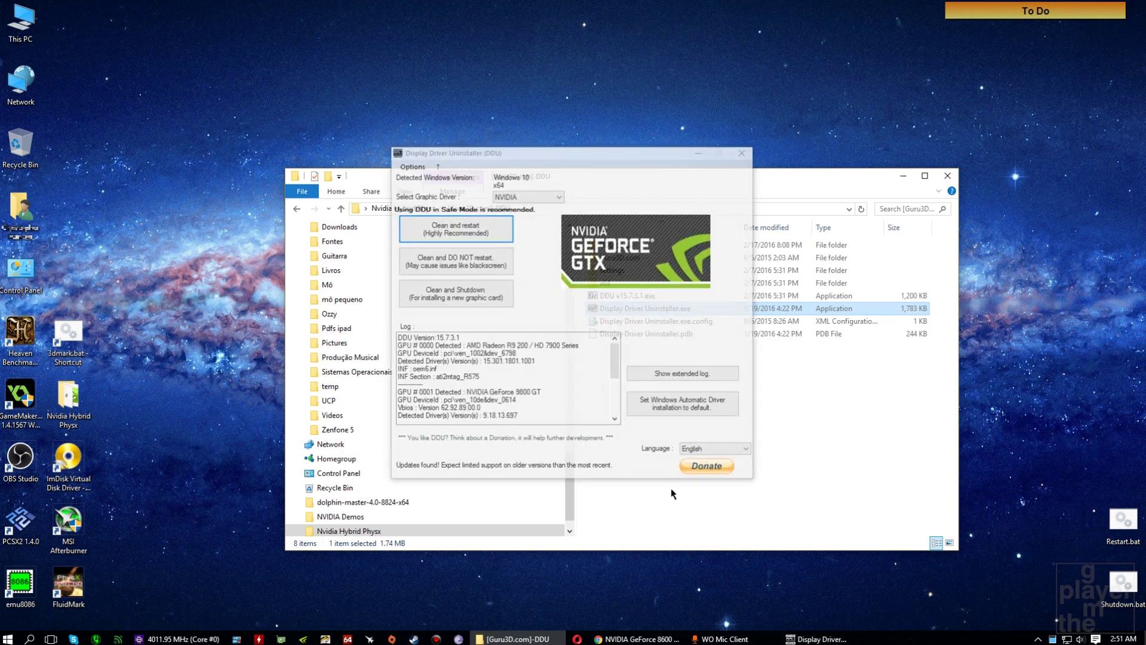
pyautogui.click(515, 197)
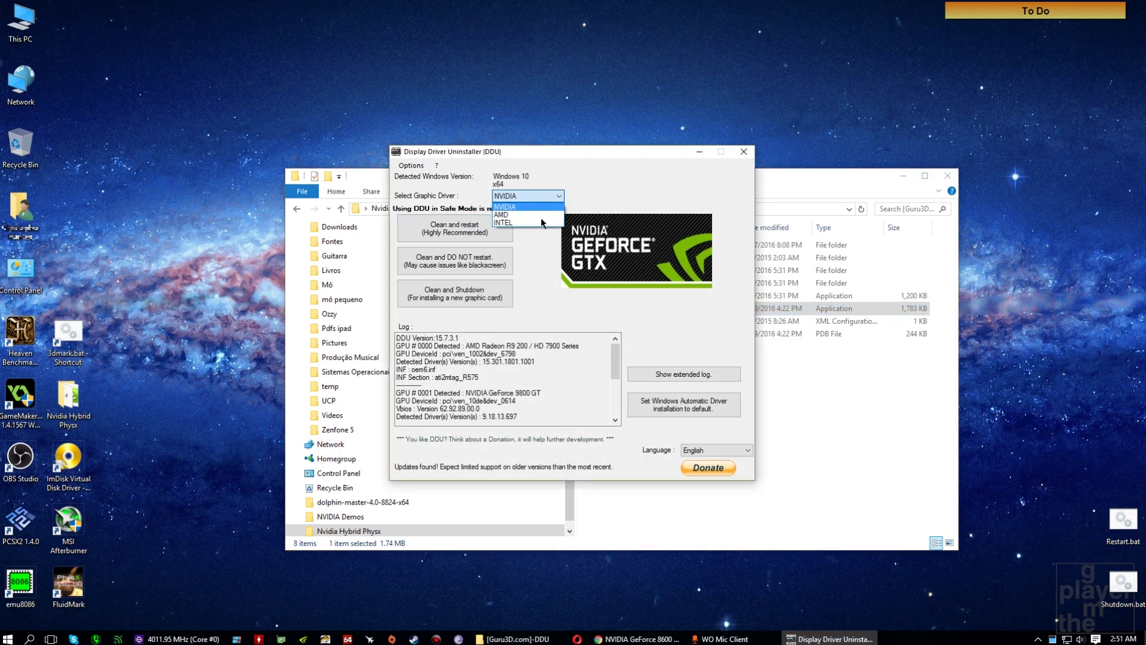
pyautogui.click(543, 272)
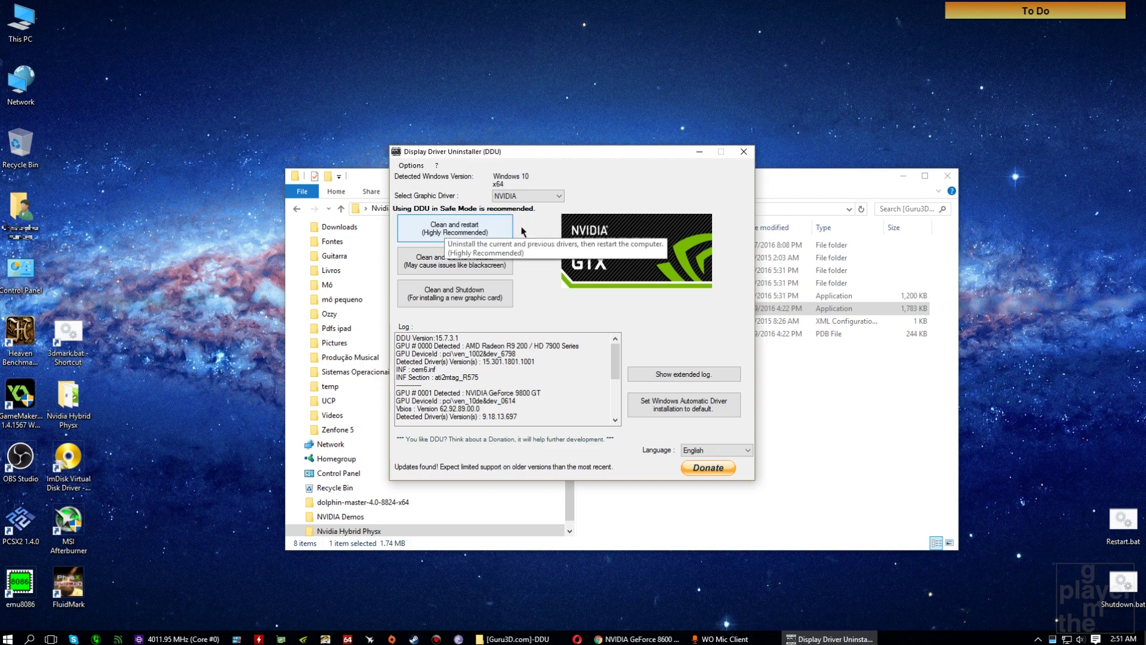
# Close DDU, minimize the AMD drivers folder, and select the 306.97 installer in Nvidia Hybrid Physx
pyautogui.click(743, 152)
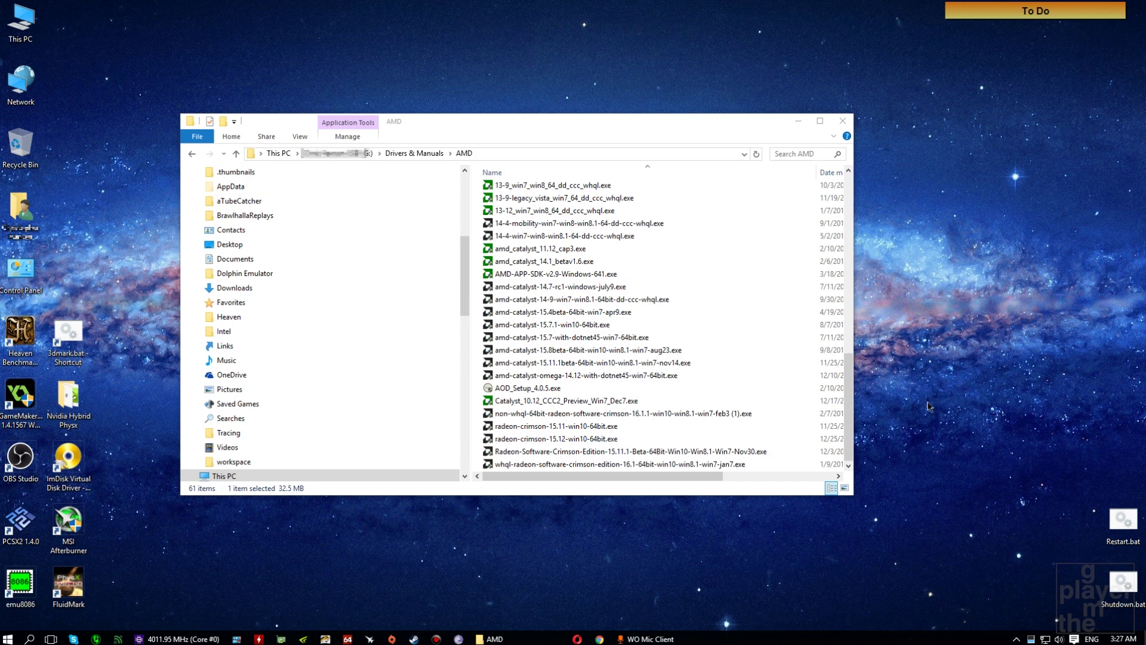
pyautogui.click(627, 464)
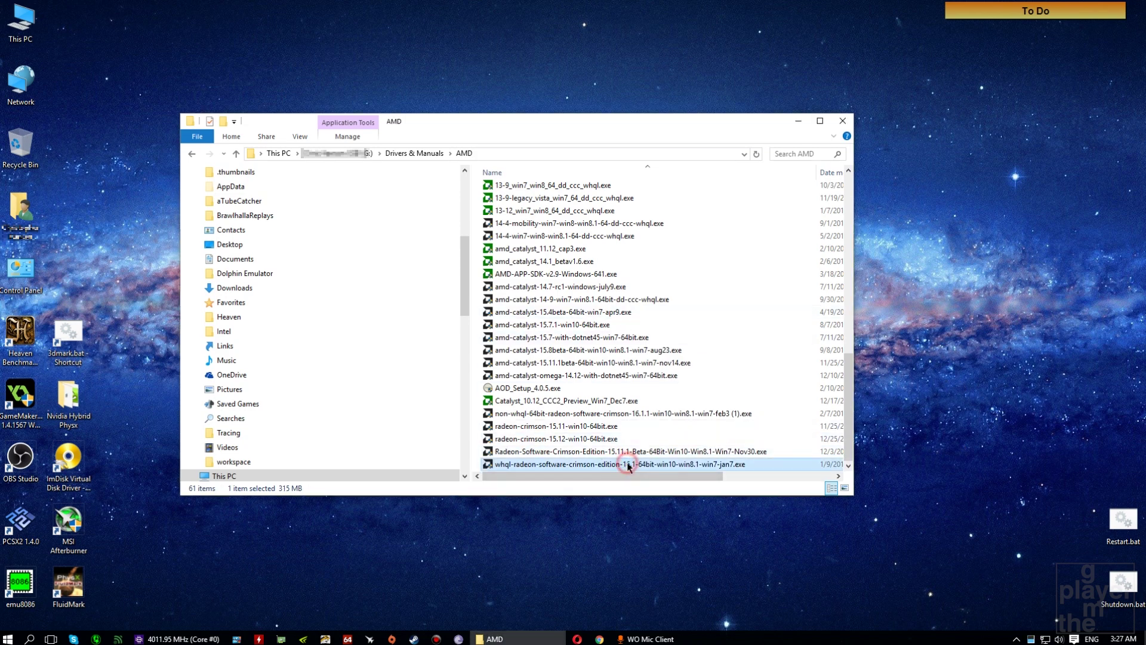
pyautogui.moveTo(594, 465)
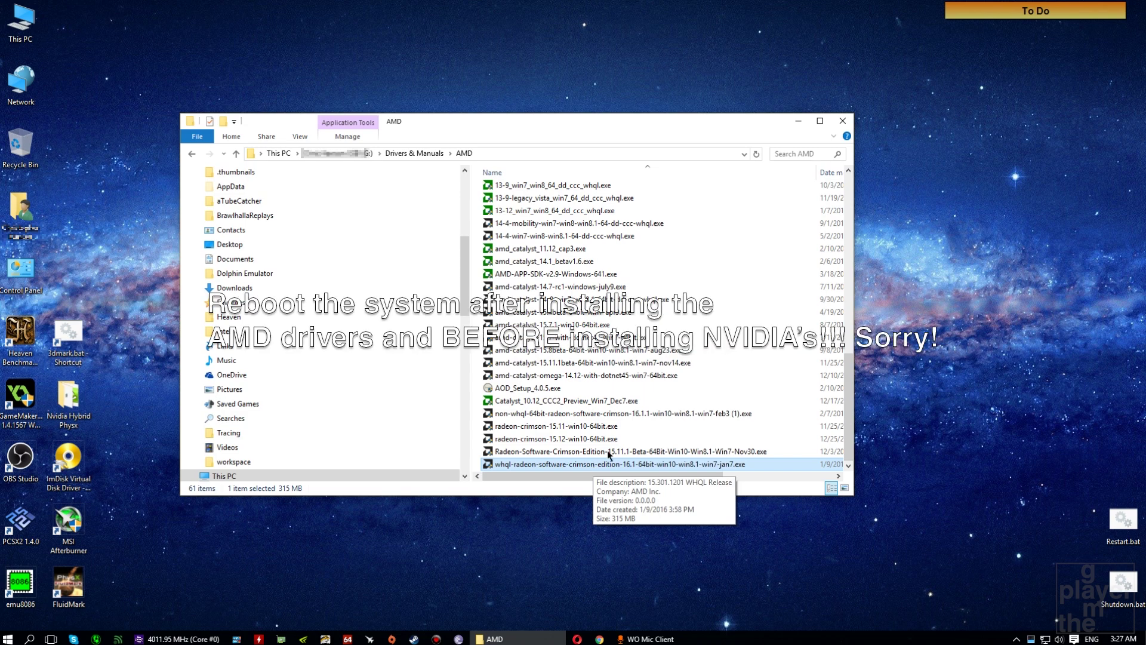
pyautogui.click(799, 121)
pyautogui.doubleClick(70, 410)
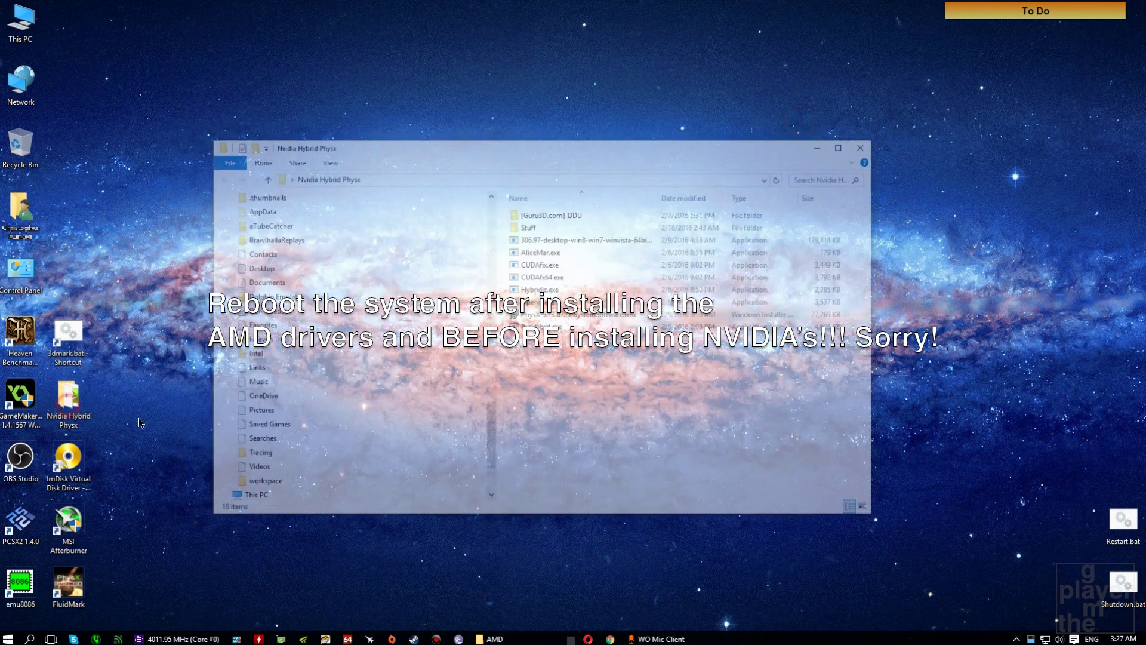
pyautogui.click(574, 242)
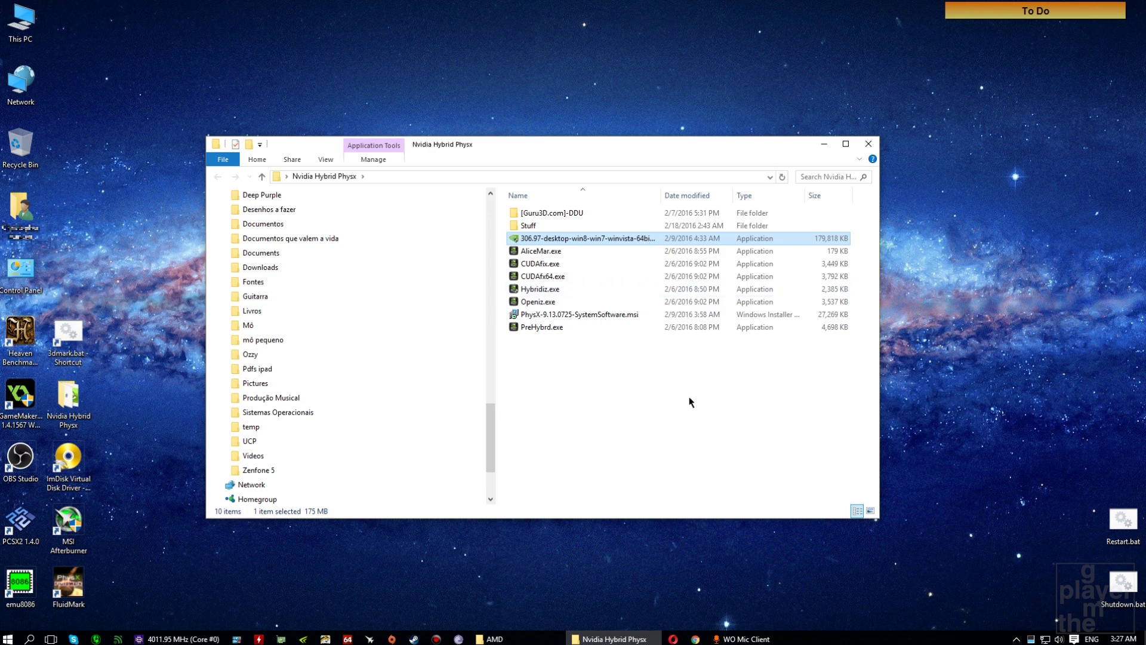
# Run PreHybrd.exe as administrator, then select the PhysX 9.13.0725 installer
pyautogui.click(691, 429)
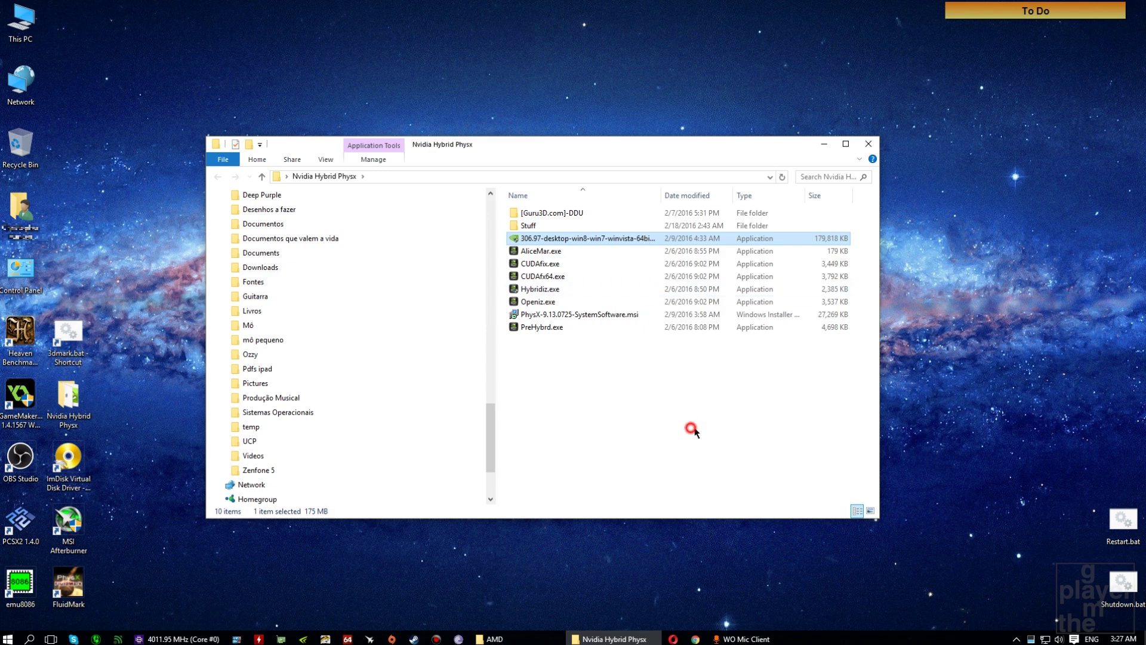
pyautogui.rightClick(528, 332)
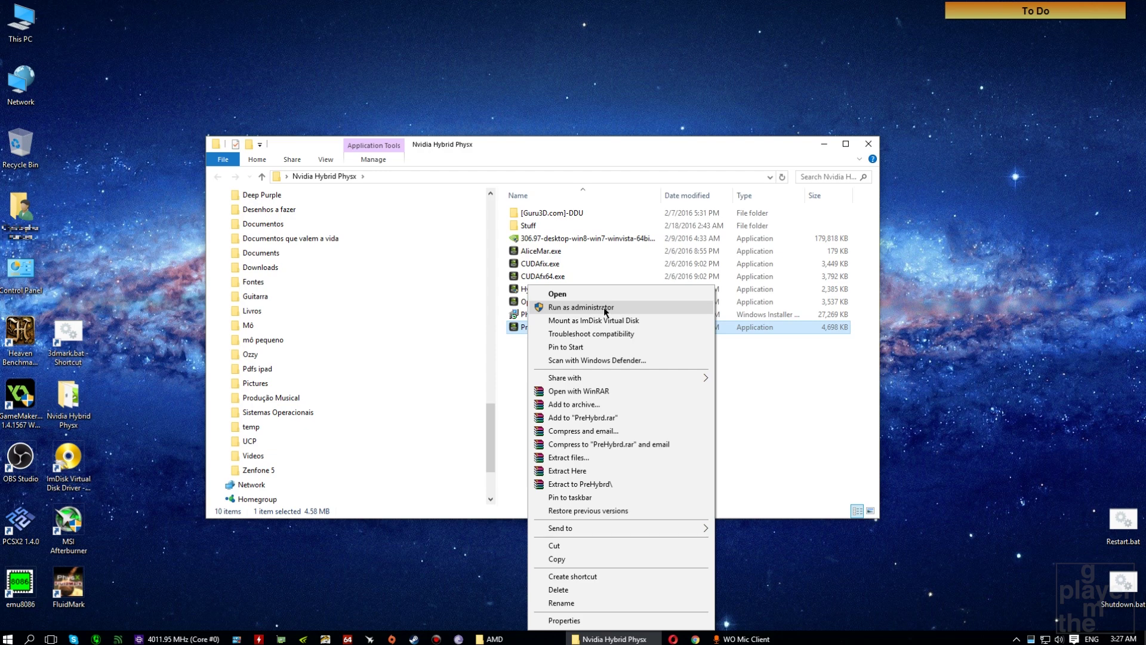
pyautogui.click(767, 382)
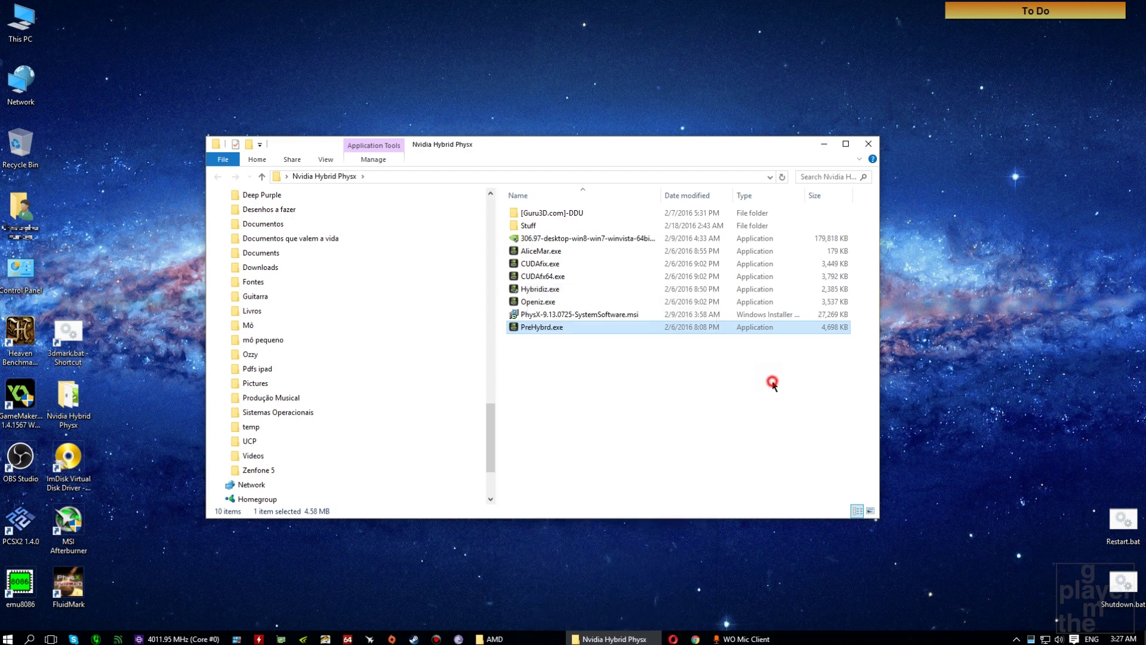
pyautogui.click(553, 316)
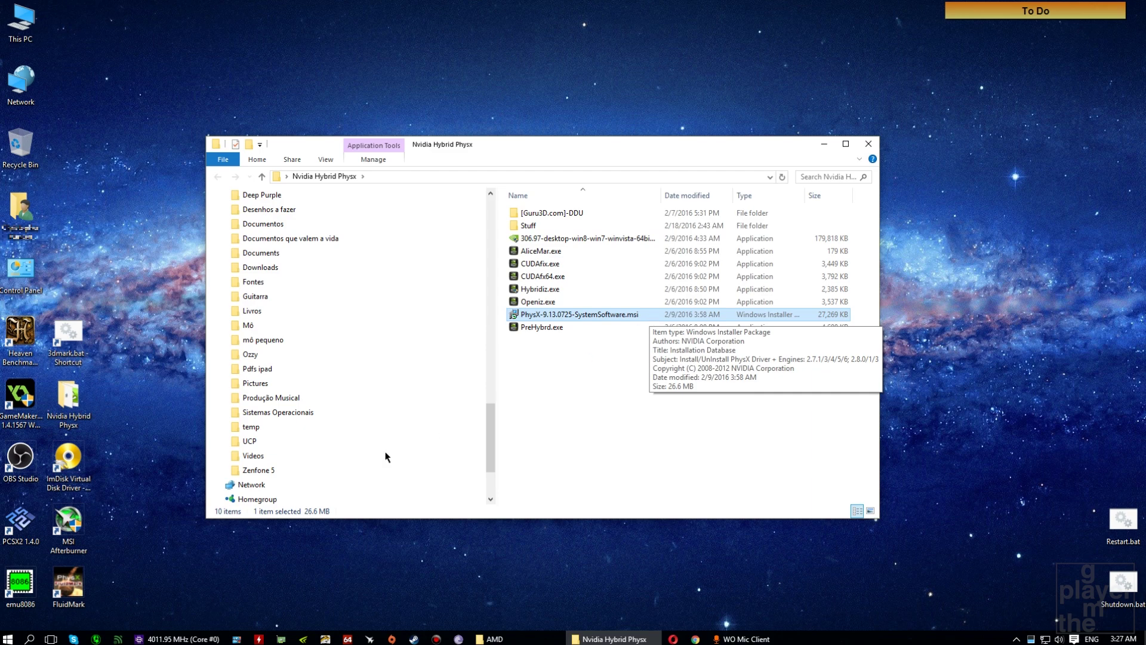
# Restart the computer, then run Hybridiz.exe as administrator
pyautogui.click(7, 639)
pyautogui.click(43, 596)
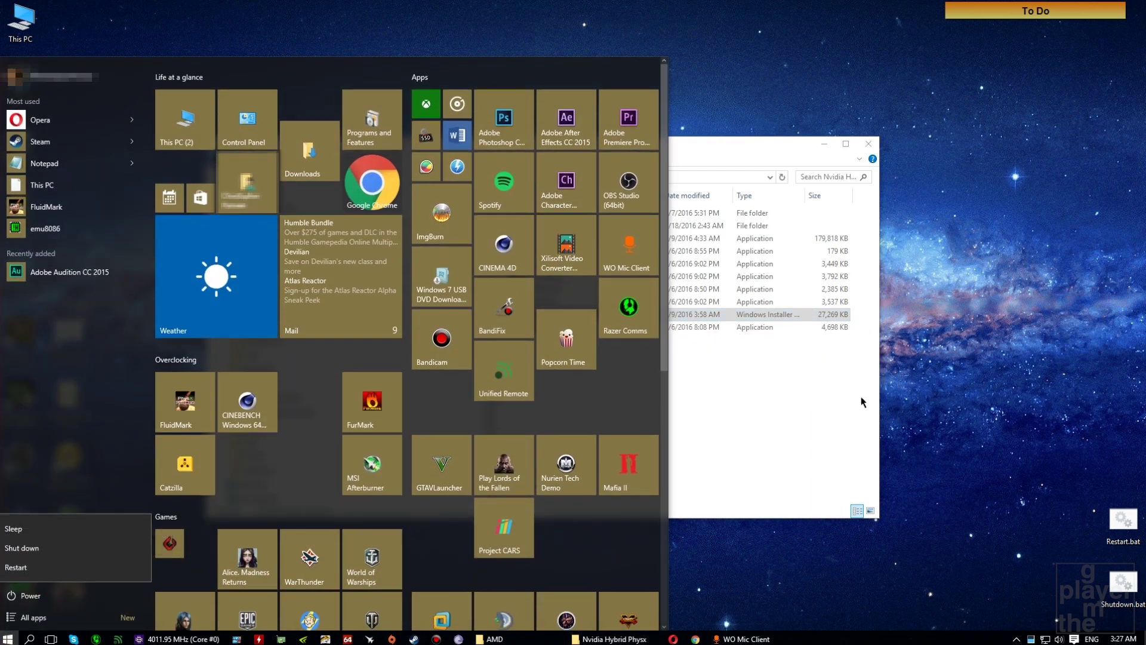
pyautogui.click(776, 401)
pyautogui.rightClick(544, 287)
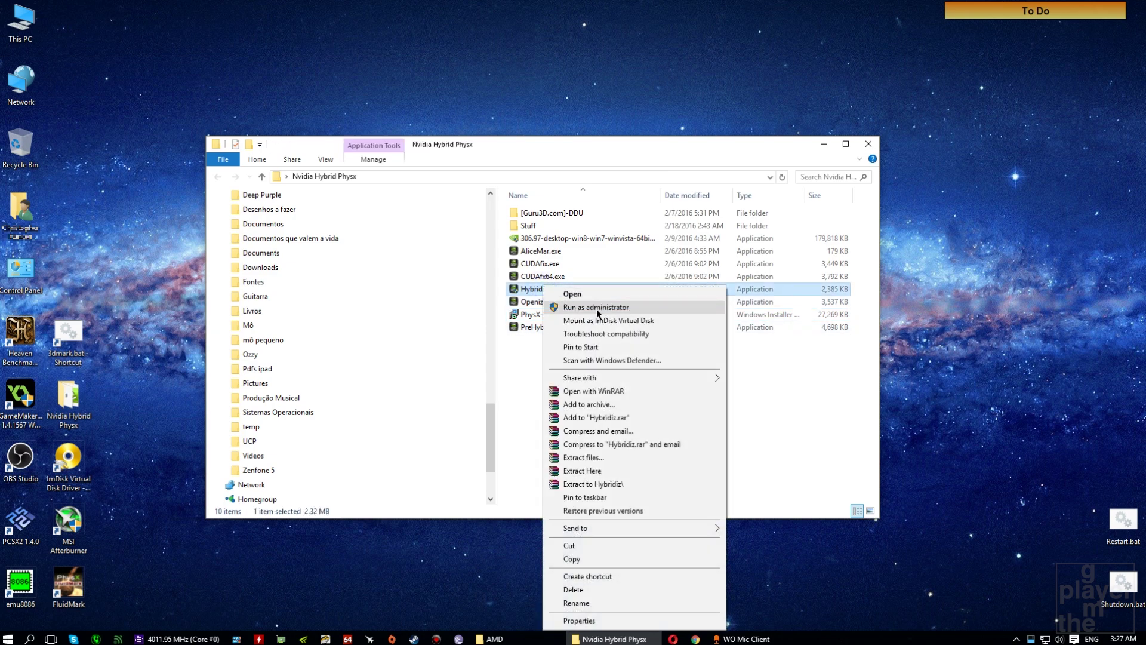
pyautogui.click(762, 412)
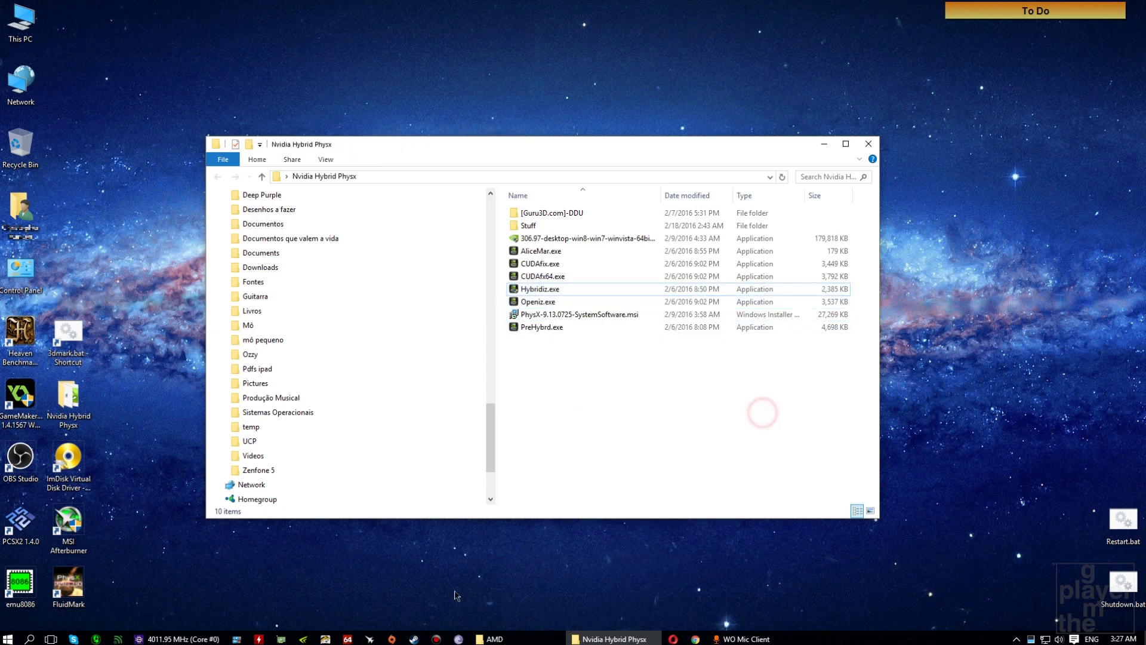
# Start FluidMark's custom benchmark with 30000 particles and display GPU-Z's live Sensors readings
pyautogui.click(281, 639)
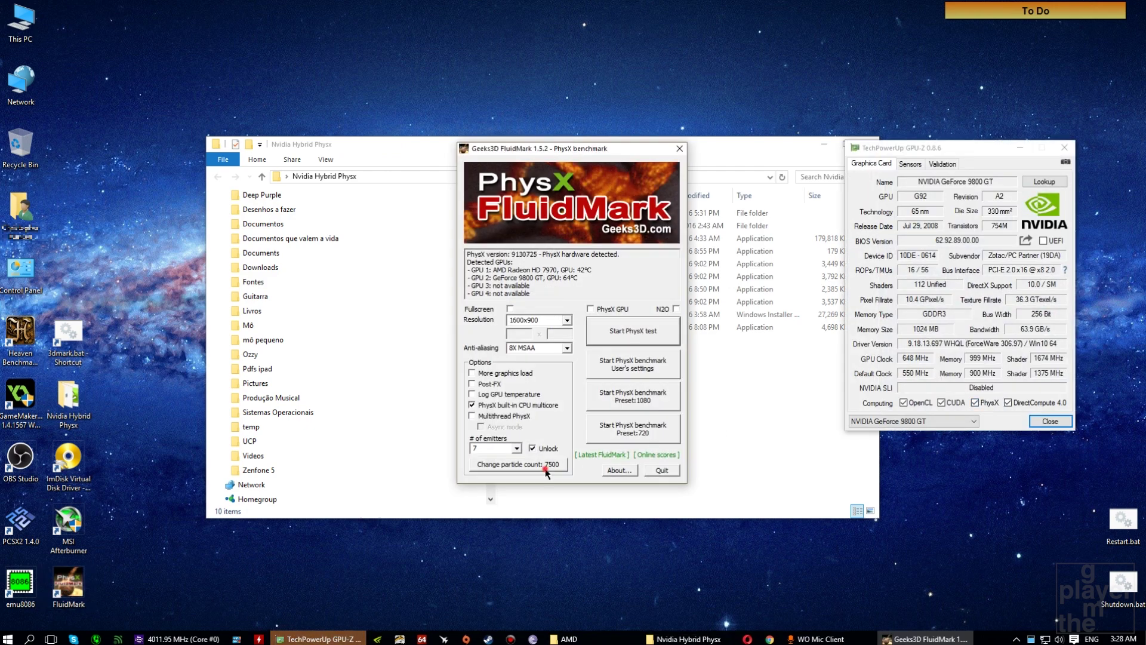
pyautogui.click(546, 468)
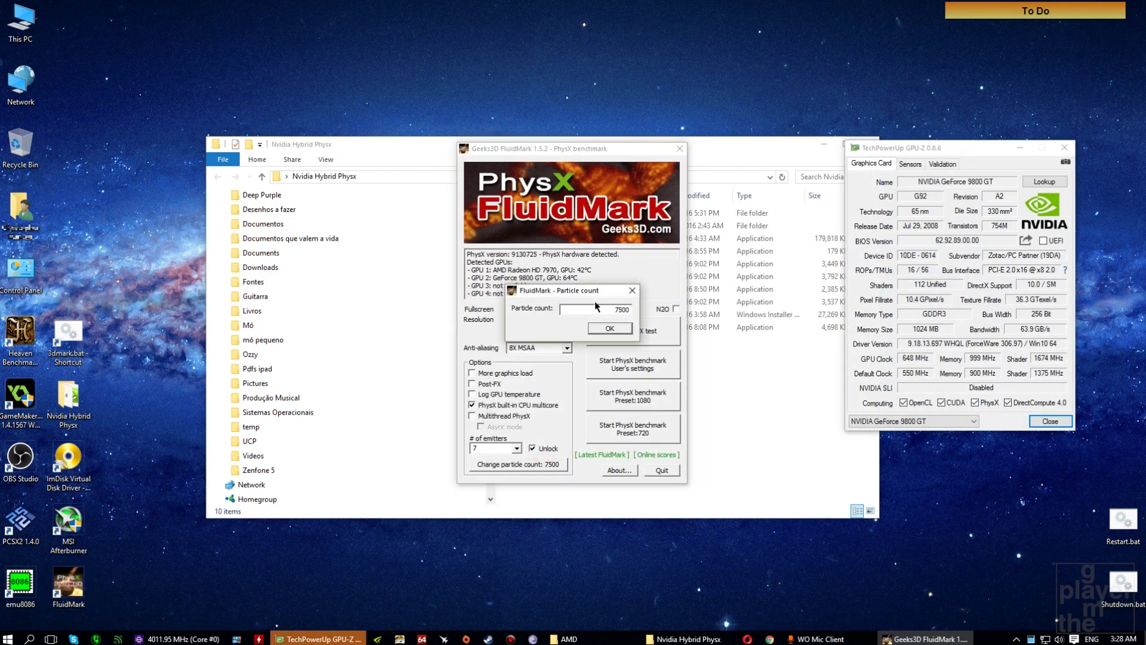
pyautogui.write('30000')
pyautogui.click(615, 326)
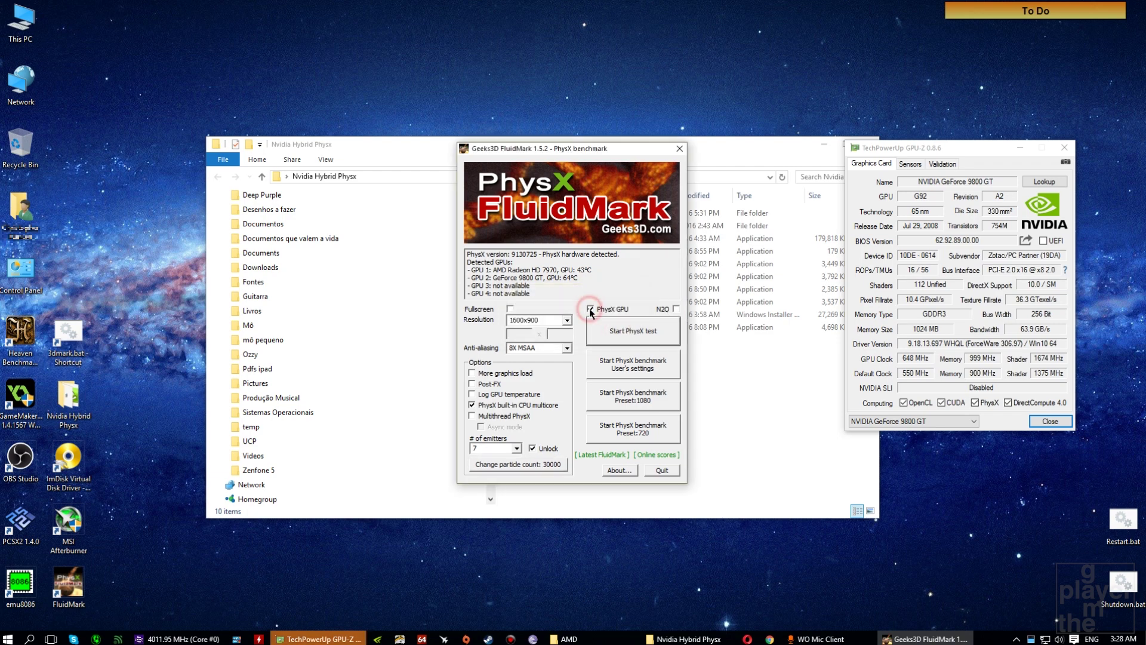
pyautogui.click(648, 368)
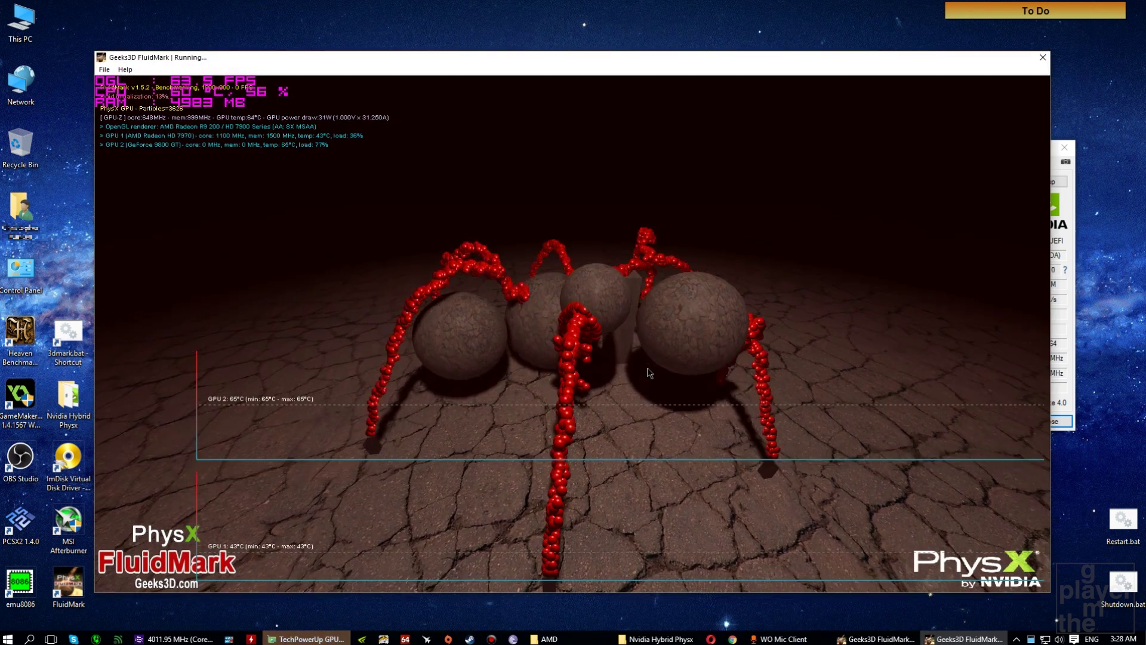
pyautogui.click(1061, 310)
pyautogui.click(910, 163)
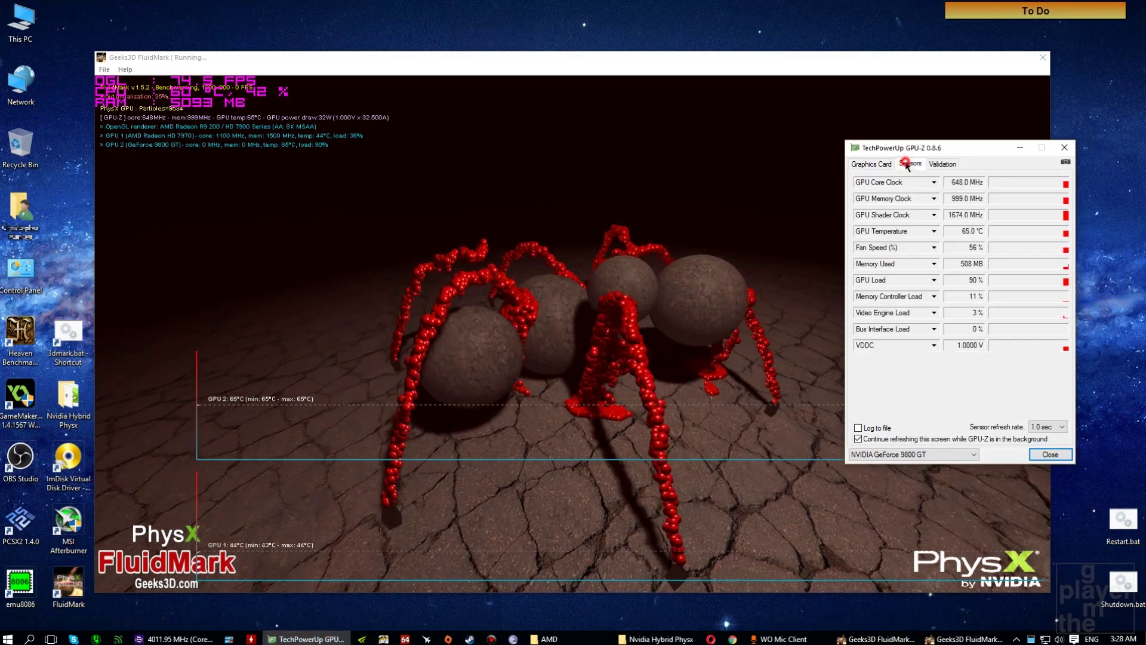